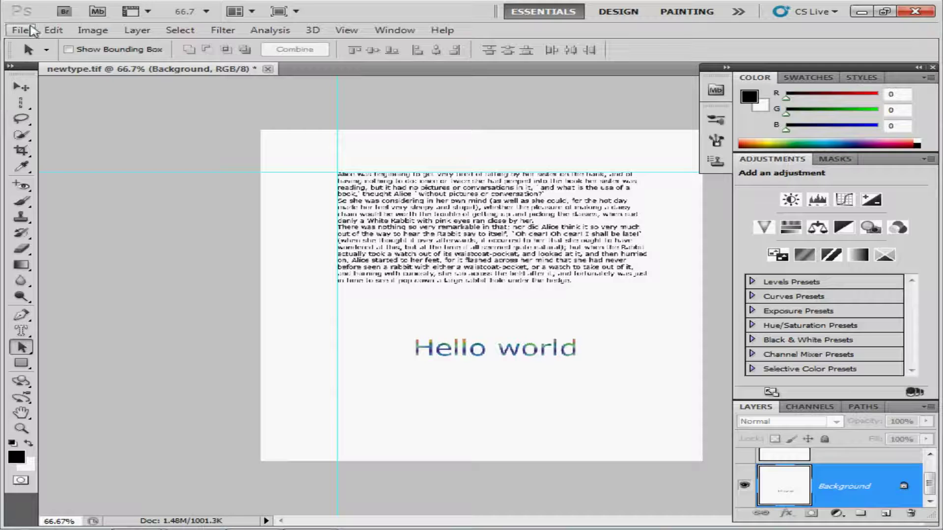
# Create a new blank document using the newtype.tif preset
pyautogui.click(32, 30)
pyautogui.click(70, 45)
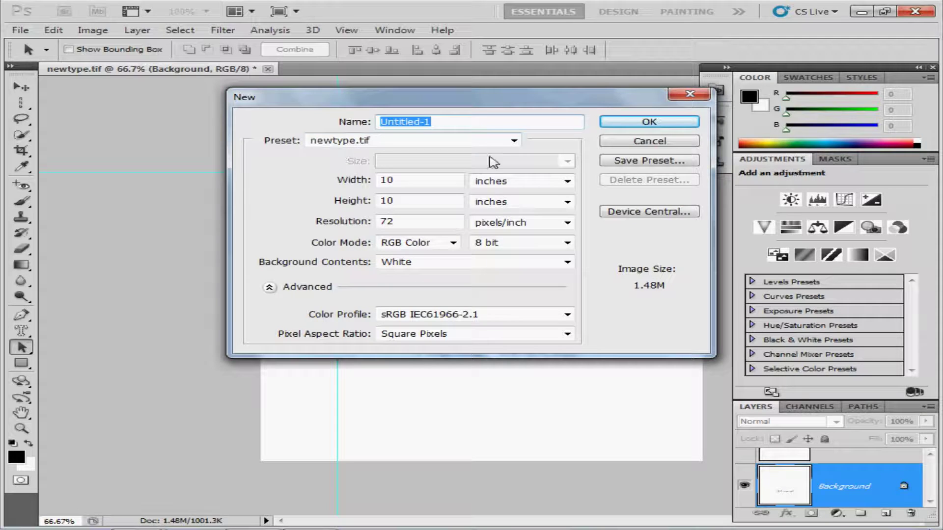
pyautogui.click(514, 141)
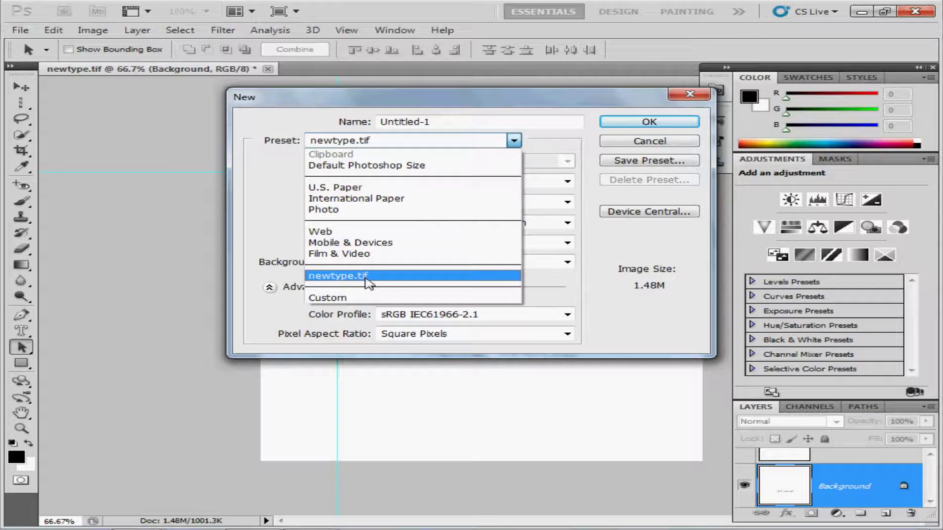
pyautogui.click(371, 277)
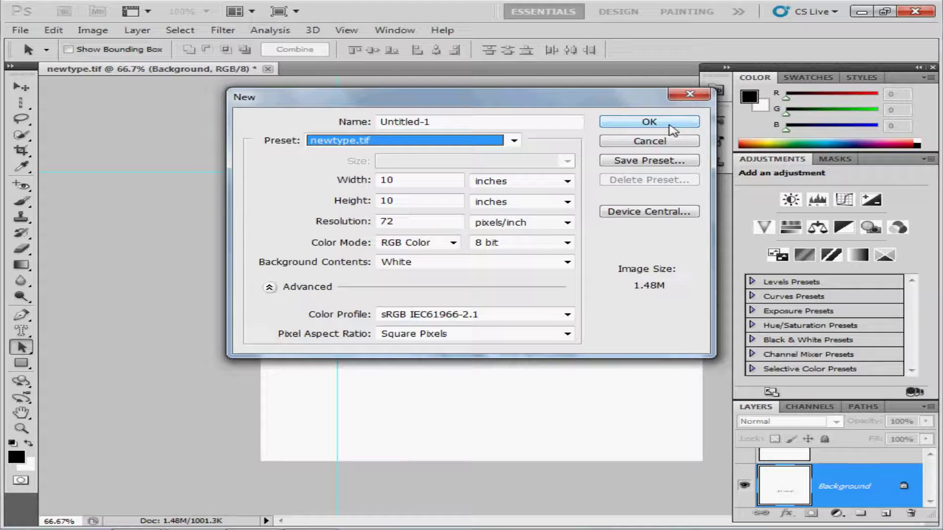
pyautogui.click(649, 121)
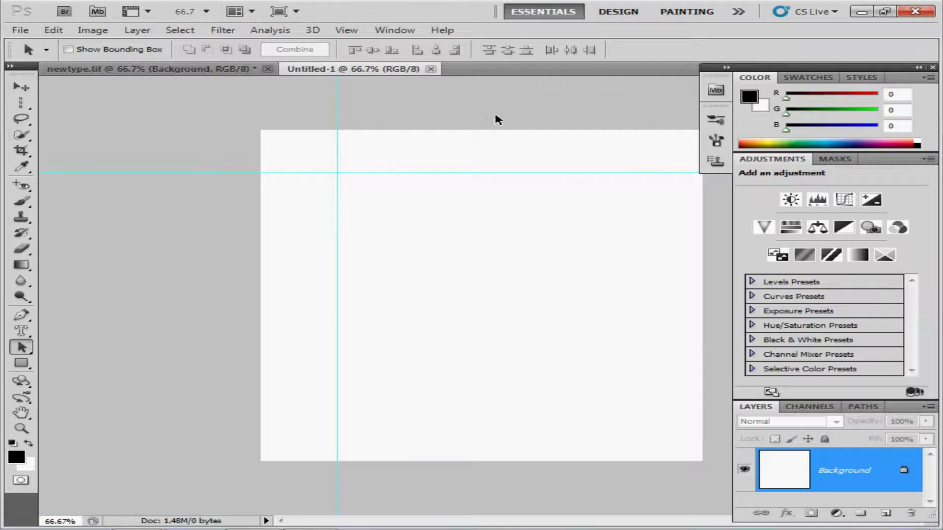
# Switch between newtype.tif and Untitled-1, and detach Untitled-1 into its own floating window
pyautogui.click(210, 69)
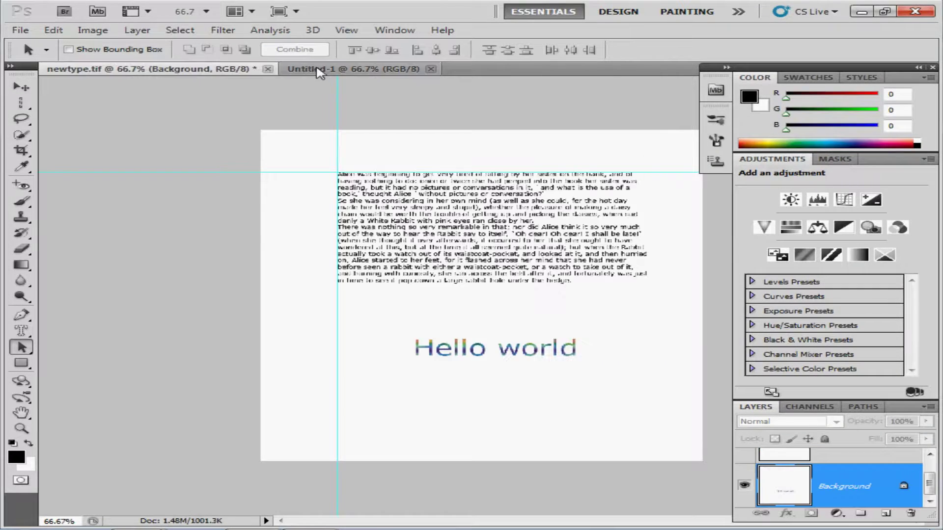
pyautogui.click(320, 72)
pyautogui.click(222, 74)
pyautogui.moveTo(322, 72); pyautogui.dragTo(438, 94)
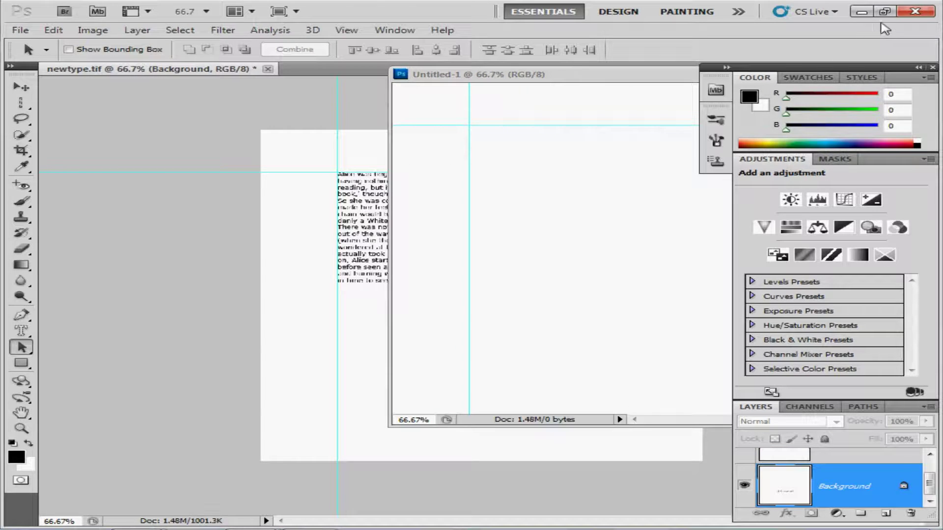
# Restore the application window to a smaller size and detach newtype.tif into its own floating window
pyautogui.click(884, 11)
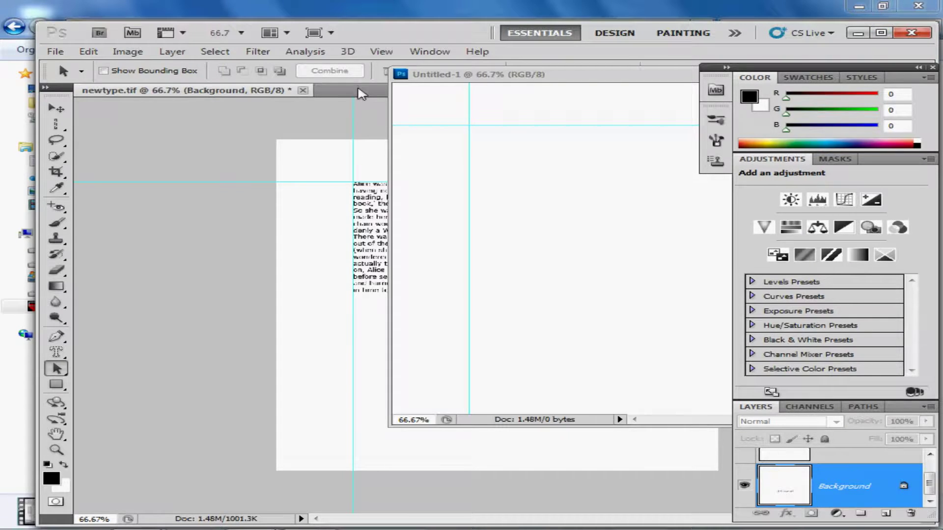
pyautogui.moveTo(362, 94); pyautogui.dragTo(303, 116)
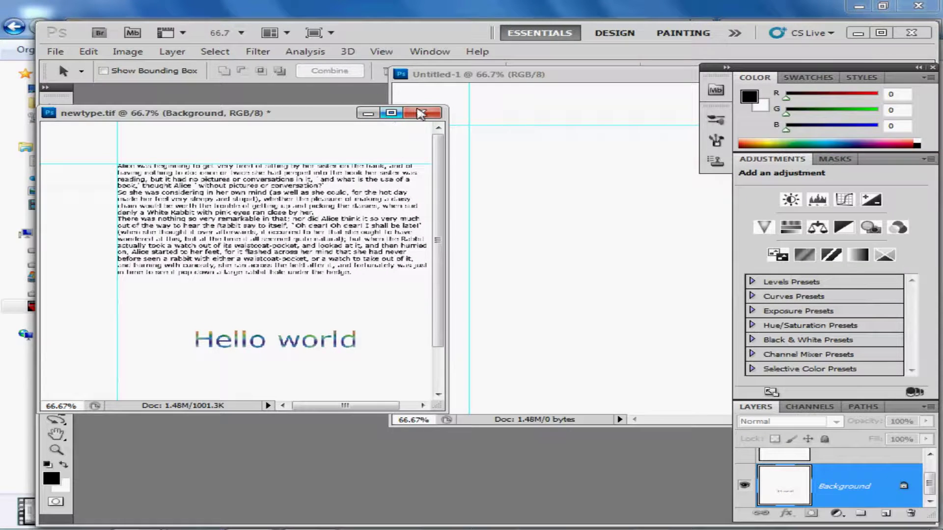
pyautogui.moveTo(310, 113); pyautogui.dragTo(324, 97)
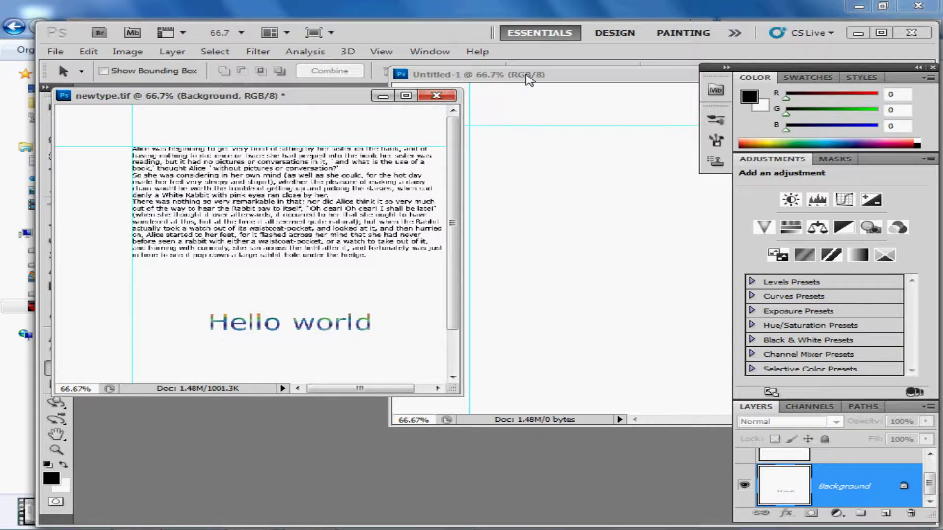
# Shrink the Untitled-1 window and place it beside the newtype.tif window
pyautogui.moveTo(527, 78); pyautogui.dragTo(332, 143)
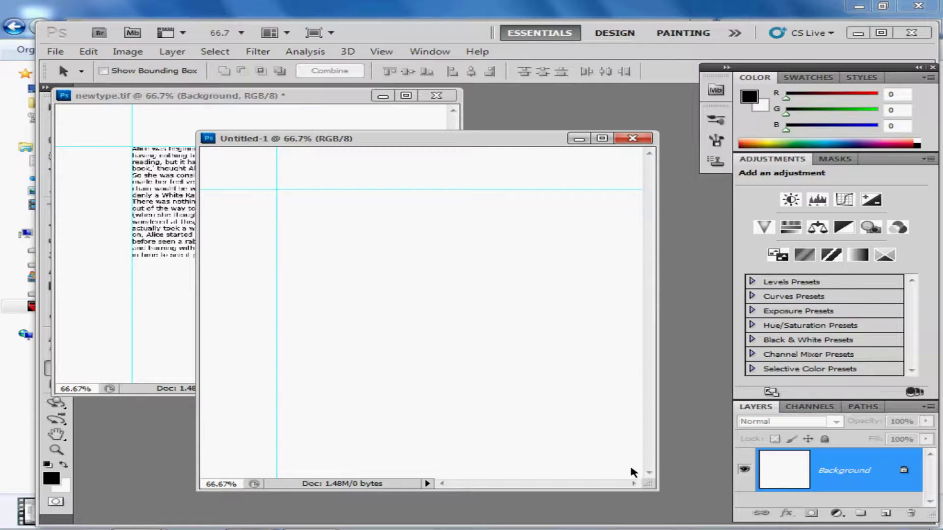
pyautogui.moveTo(655, 488); pyautogui.dragTo(633, 434)
pyautogui.moveTo(444, 142); pyautogui.dragTo(677, 120)
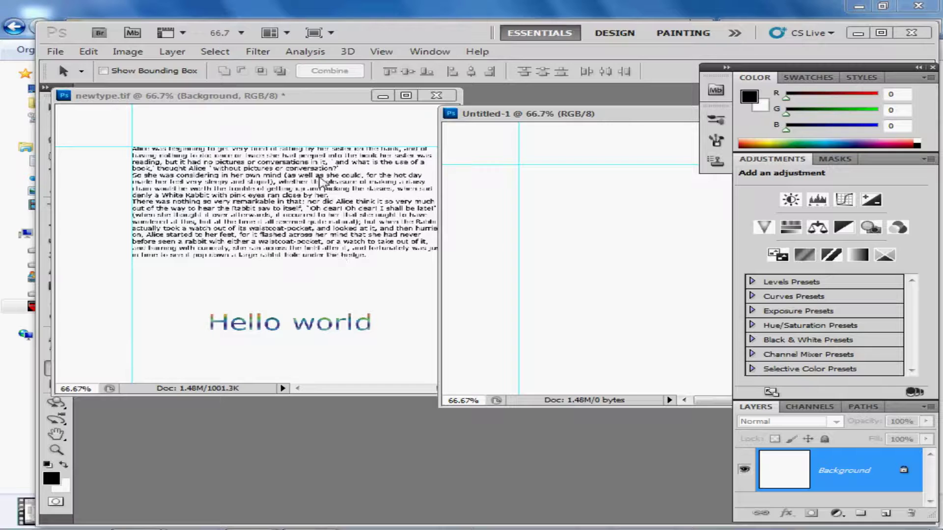
# Copy the Alice text layer from newtype.tif into the Untitled-1 document
pyautogui.click(324, 99)
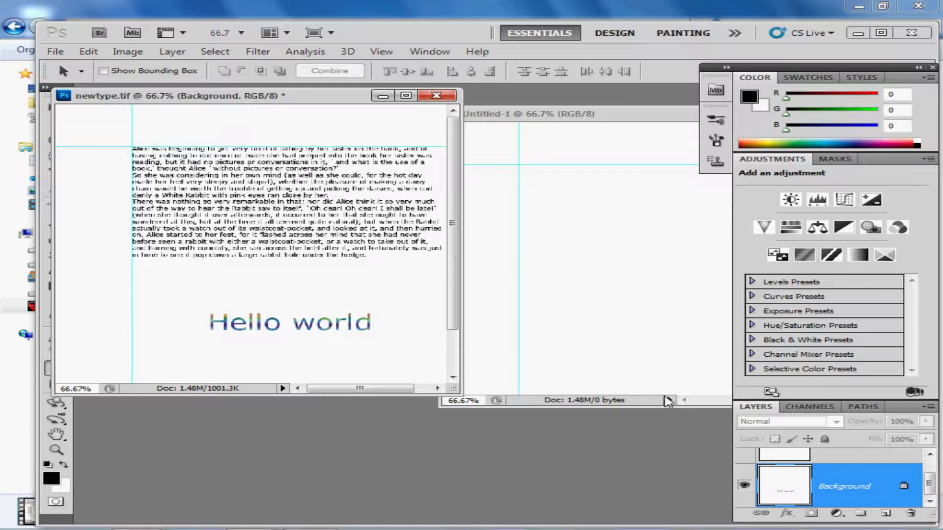
pyautogui.click(929, 454)
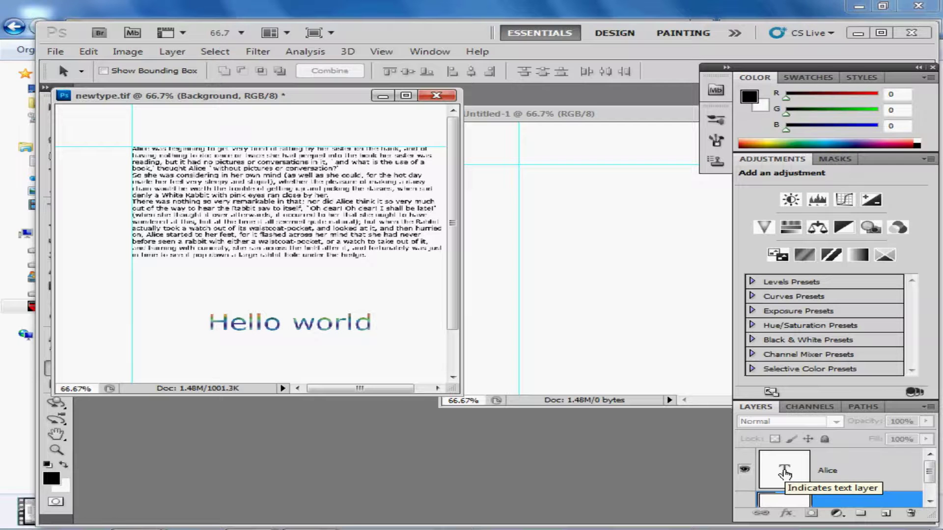
pyautogui.moveTo(781, 469); pyautogui.dragTo(580, 223)
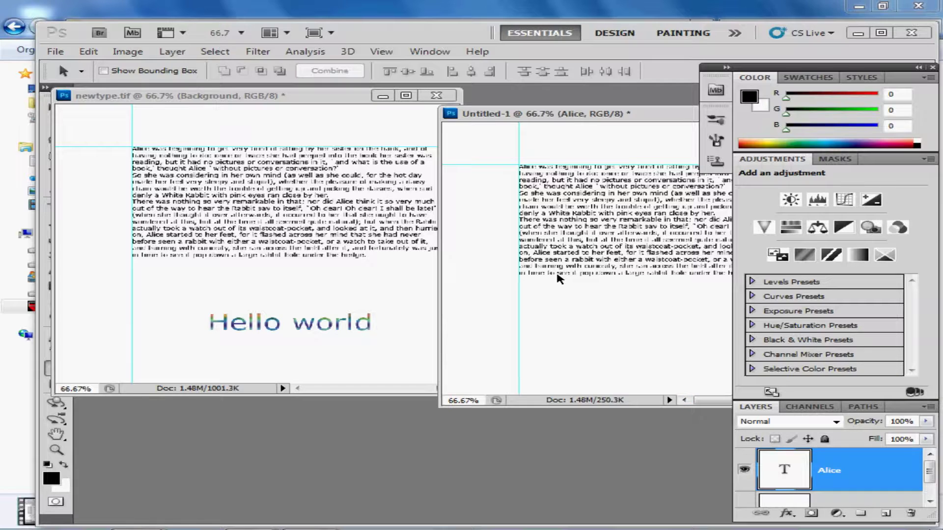
# Close newtype.tif without saving and move the Untitled-1 window into the free workspace
pyautogui.click(436, 97)
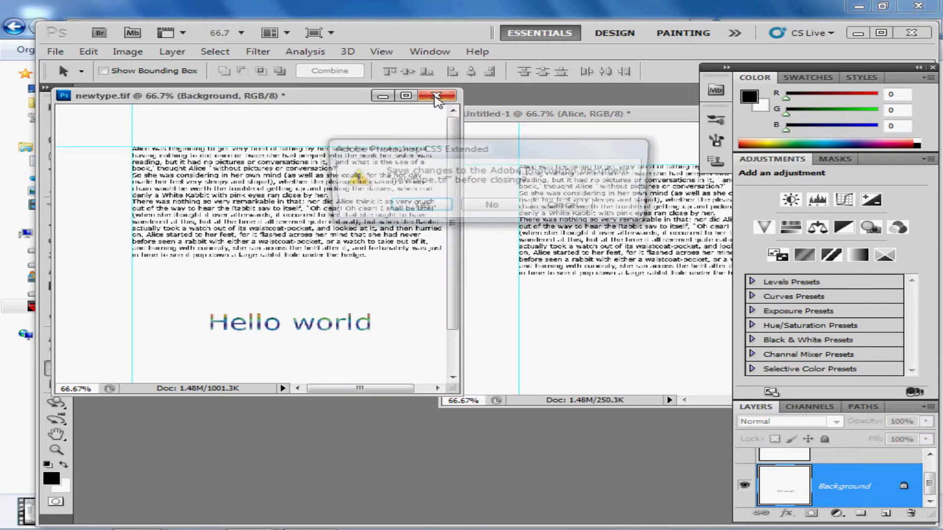
pyautogui.click(493, 207)
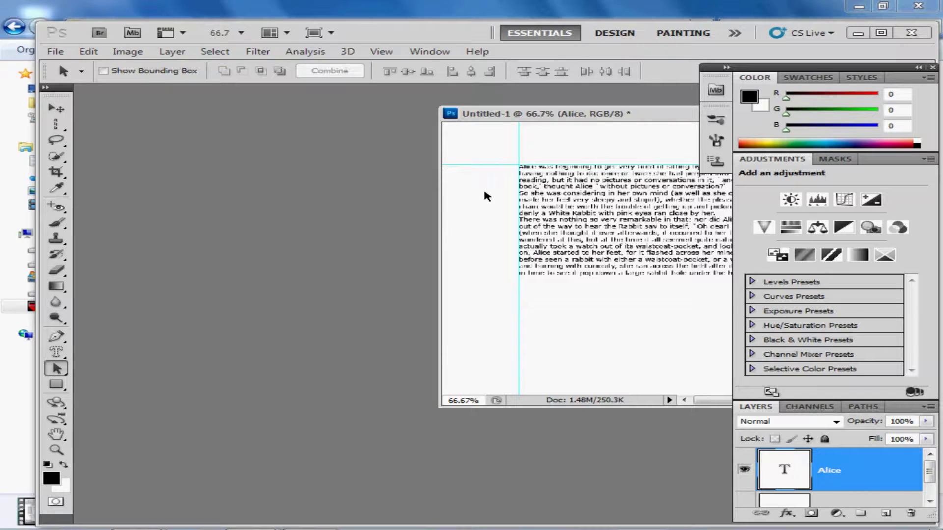
pyautogui.moveTo(571, 115); pyautogui.dragTo(203, 104)
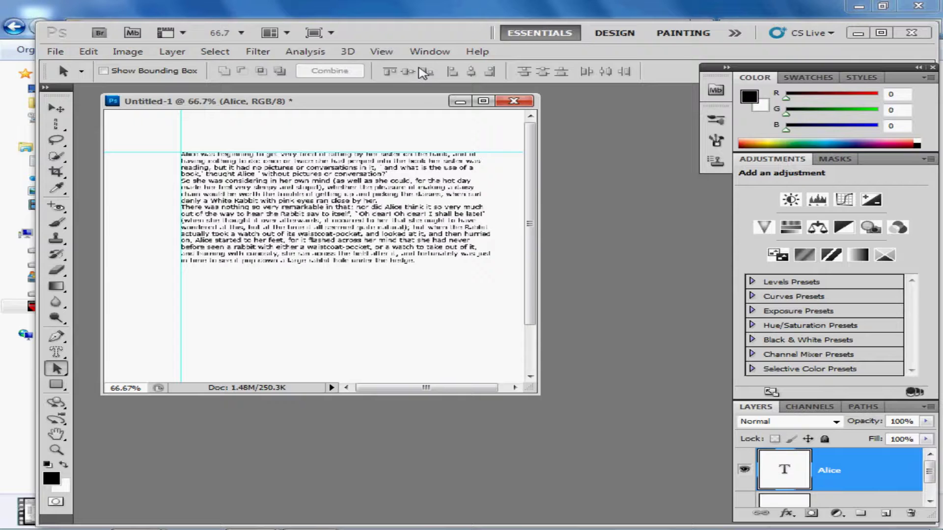
# Show the paragraph settings and try centre and right alignment on the Alice text, returning it to left alignment
pyautogui.click(429, 52)
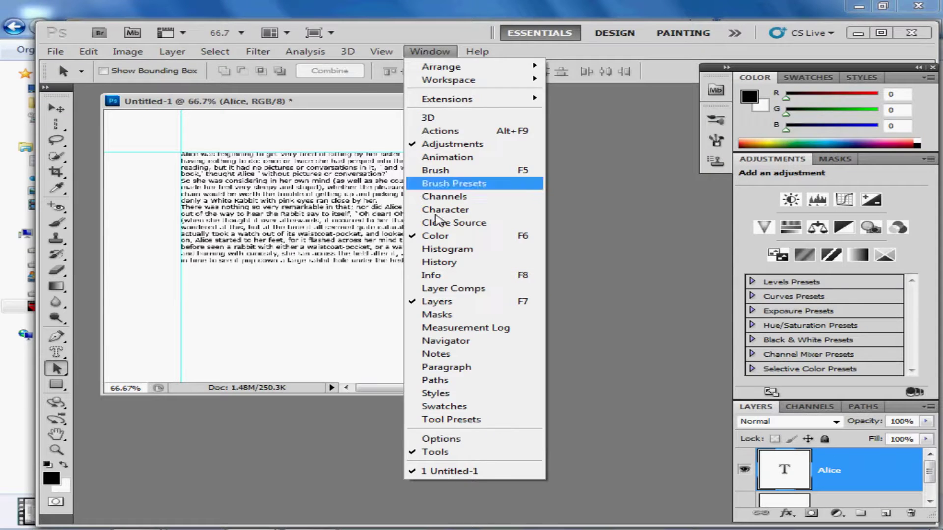
pyautogui.click(455, 367)
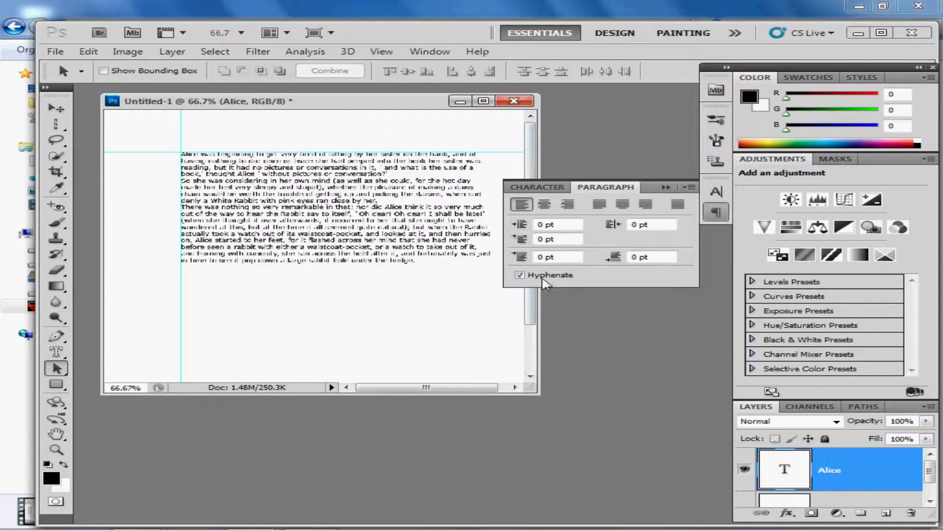
pyautogui.click(544, 205)
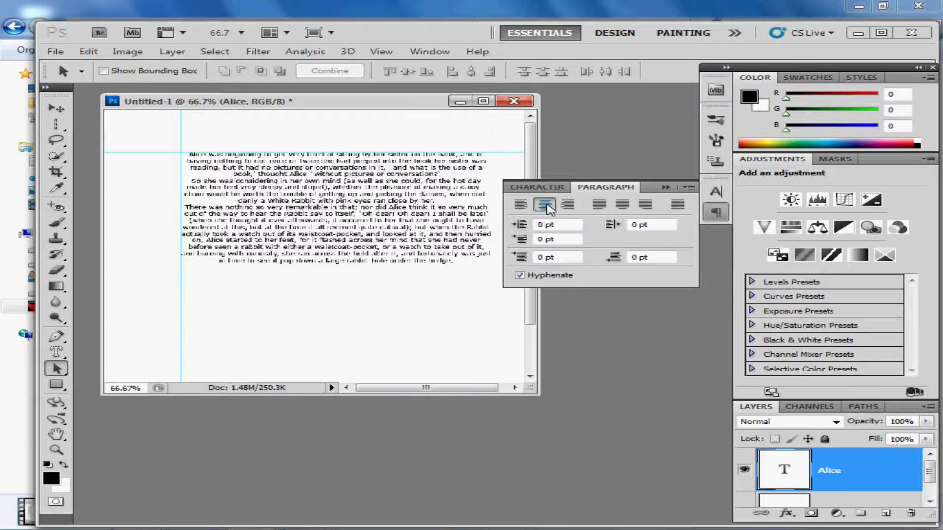
pyautogui.click(571, 208)
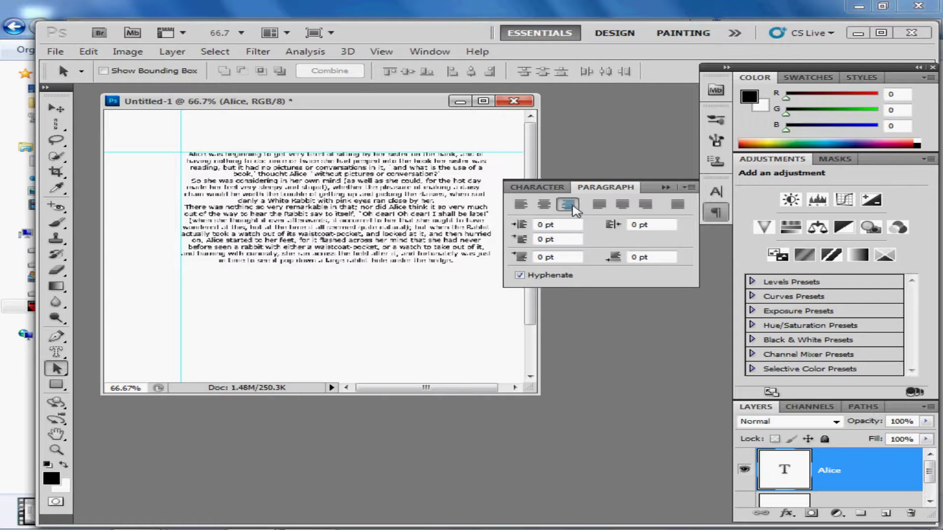
pyautogui.click(544, 205)
pyautogui.click(527, 207)
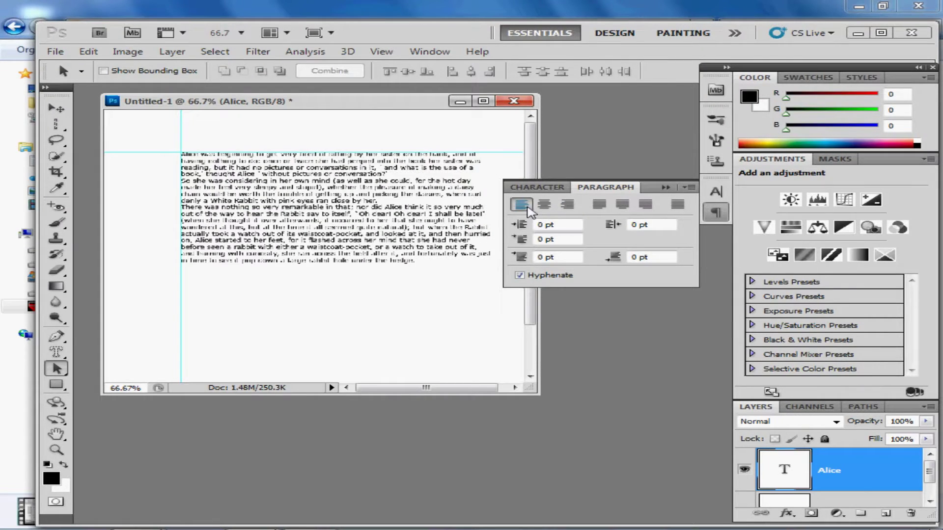
# Try the justification options on the Alice text and settle on justified with the last line left-aligned
pyautogui.click(604, 208)
pyautogui.click(628, 210)
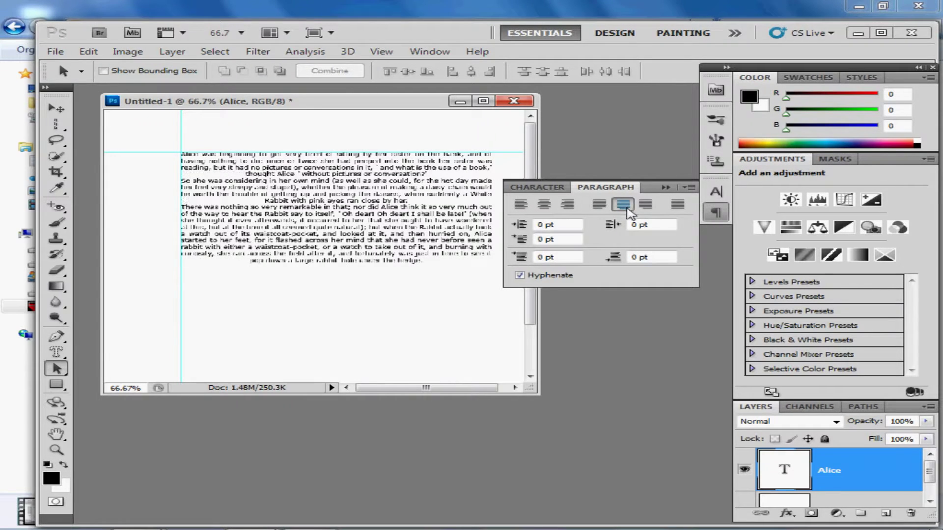
pyautogui.click(647, 209)
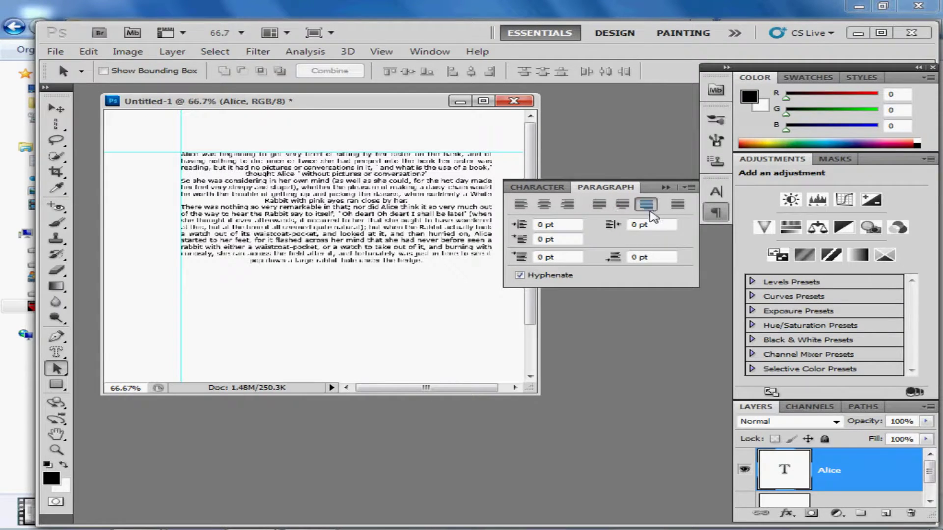
pyautogui.click(677, 205)
pyautogui.click(622, 206)
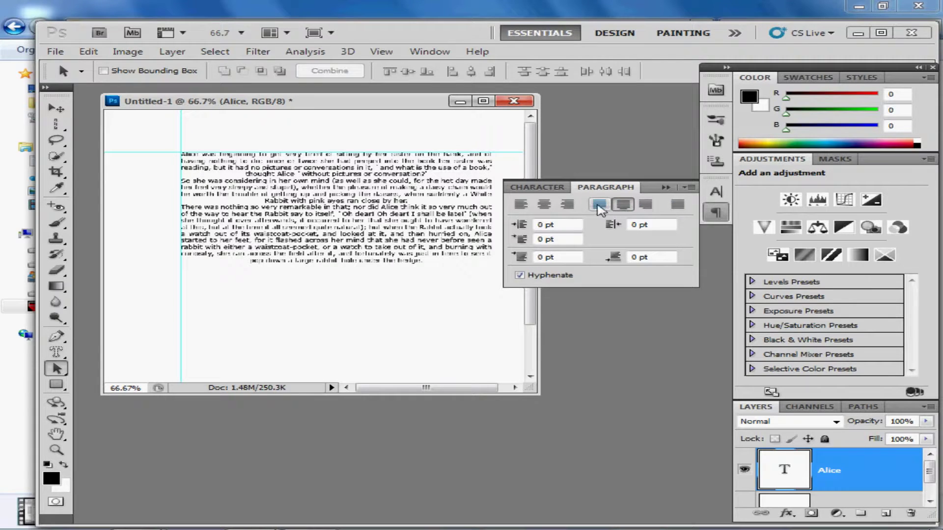
pyautogui.click(600, 204)
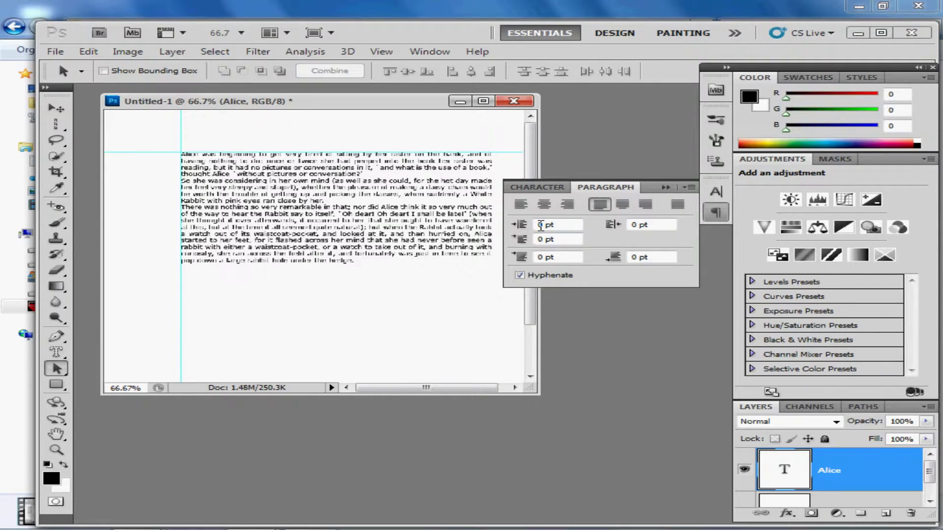
# Set the first-line indent of the Alice text to 2 pt
pyautogui.doubleClick(540, 225)
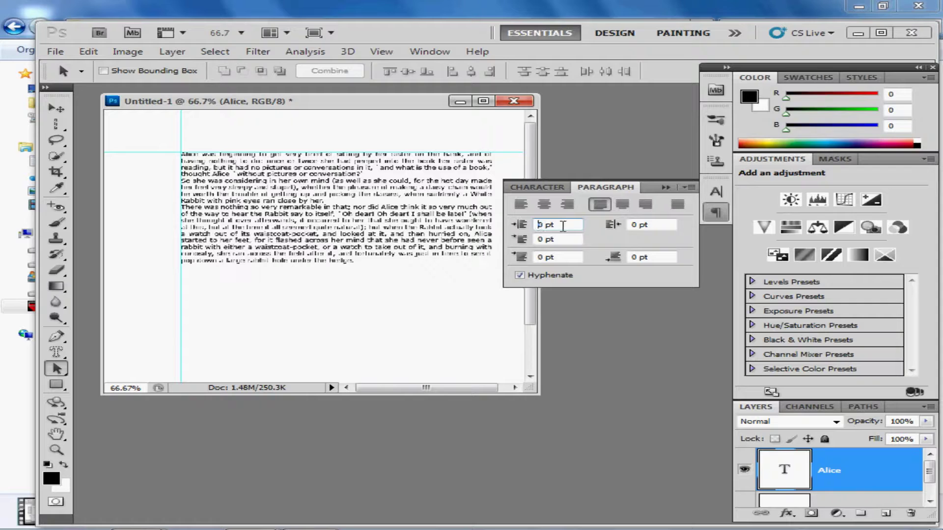
pyautogui.click(540, 240)
pyautogui.write('2')
pyautogui.click(576, 258)
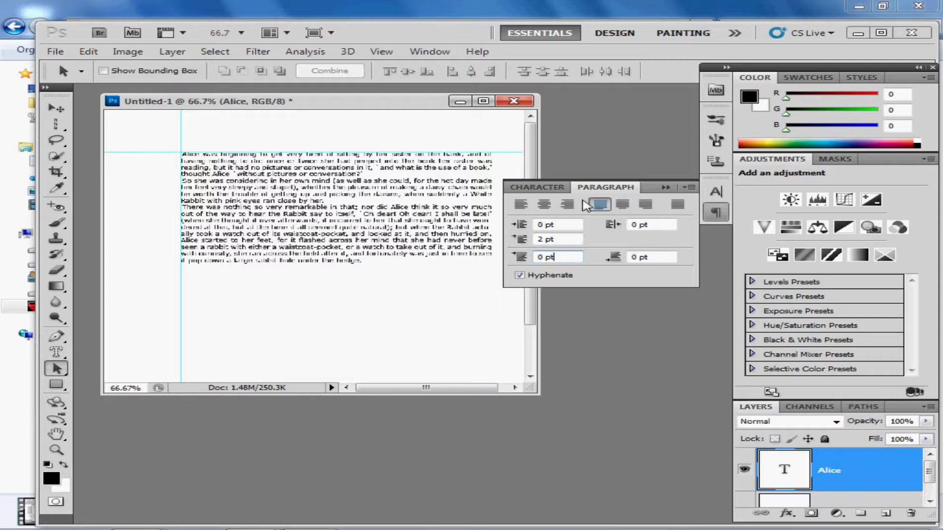
# Show the character settings and set the Alice text's horizontal scale to 200%
pyautogui.click(547, 189)
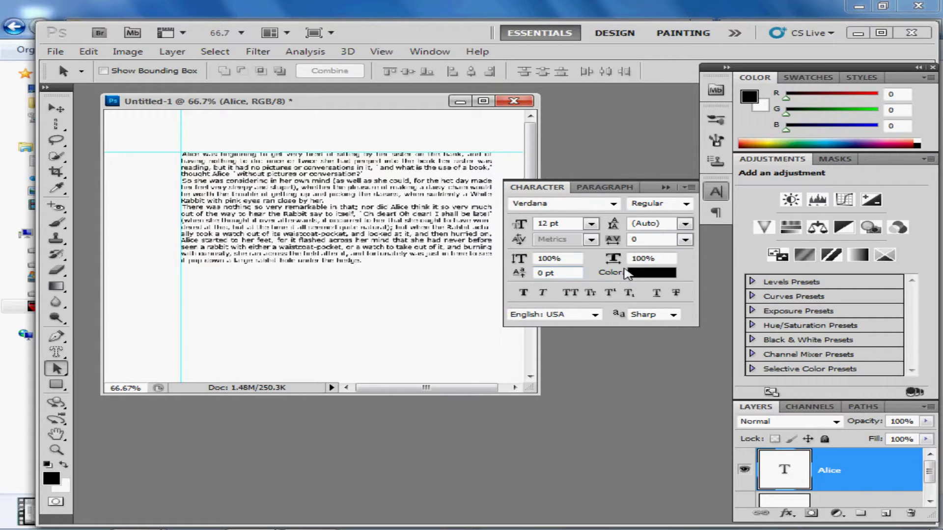
pyautogui.click(660, 259)
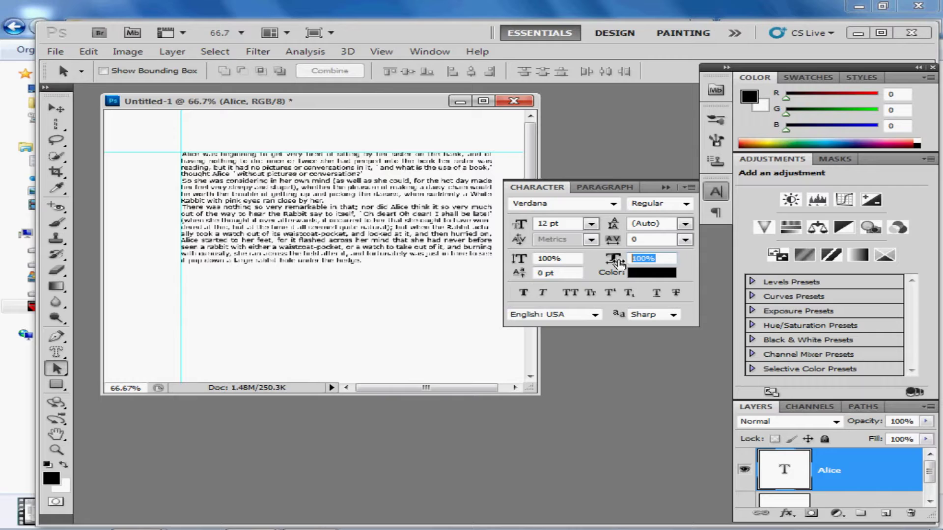
pyautogui.write('200')
pyautogui.press('Return')
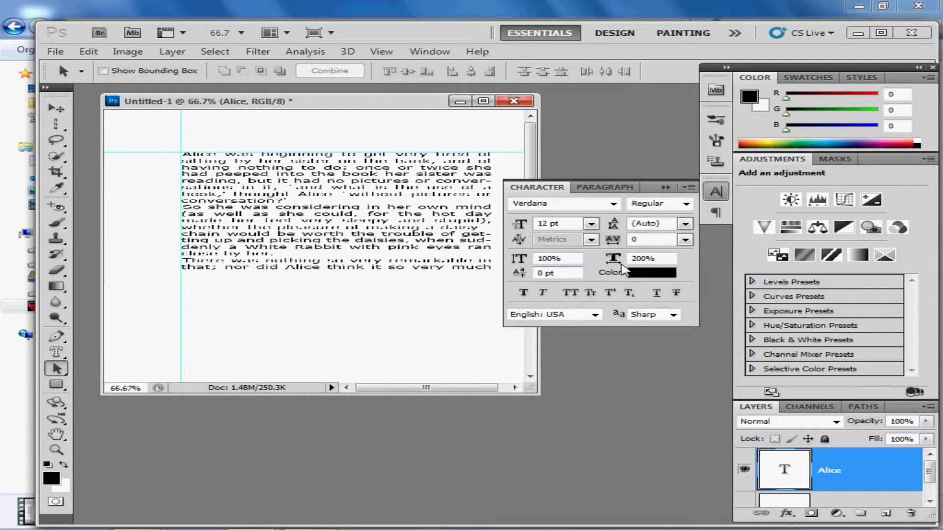
# Set the Alice text's vertical scale to 200%
pyautogui.click(524, 260)
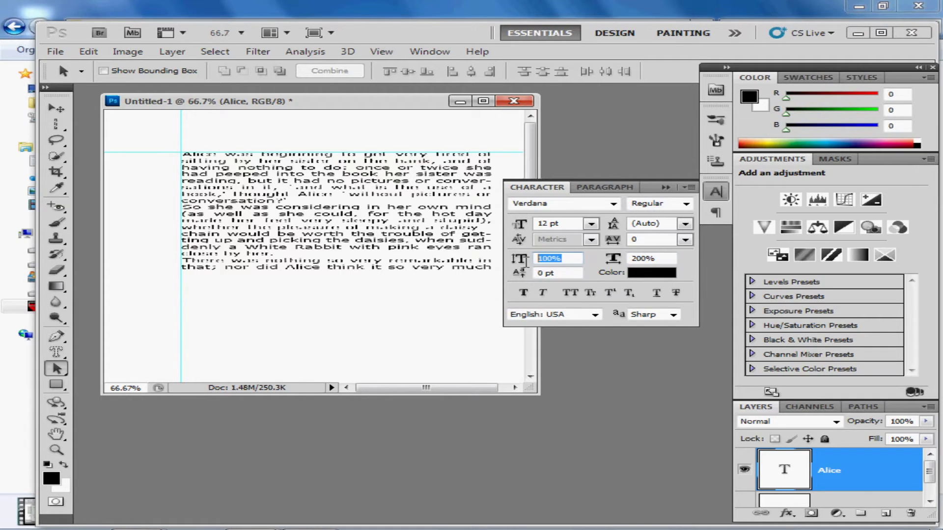
pyautogui.write('200')
pyautogui.press('Return')
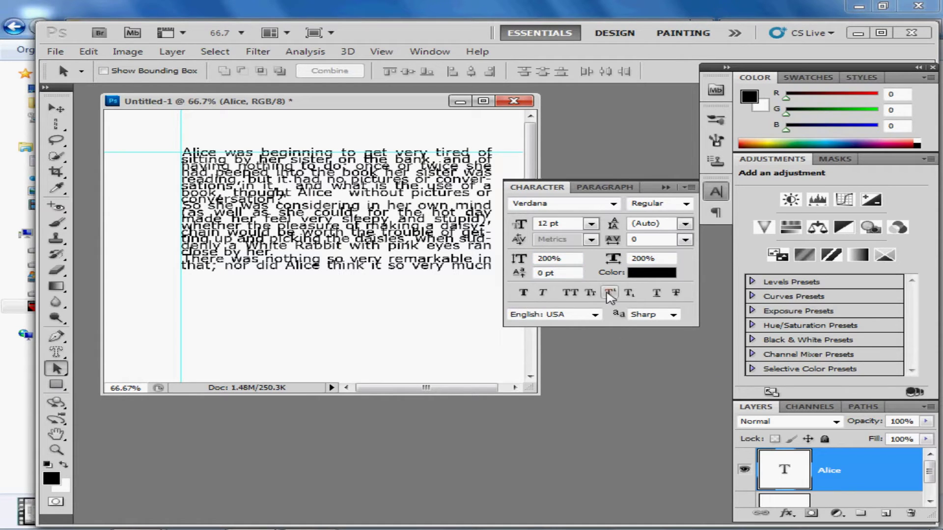